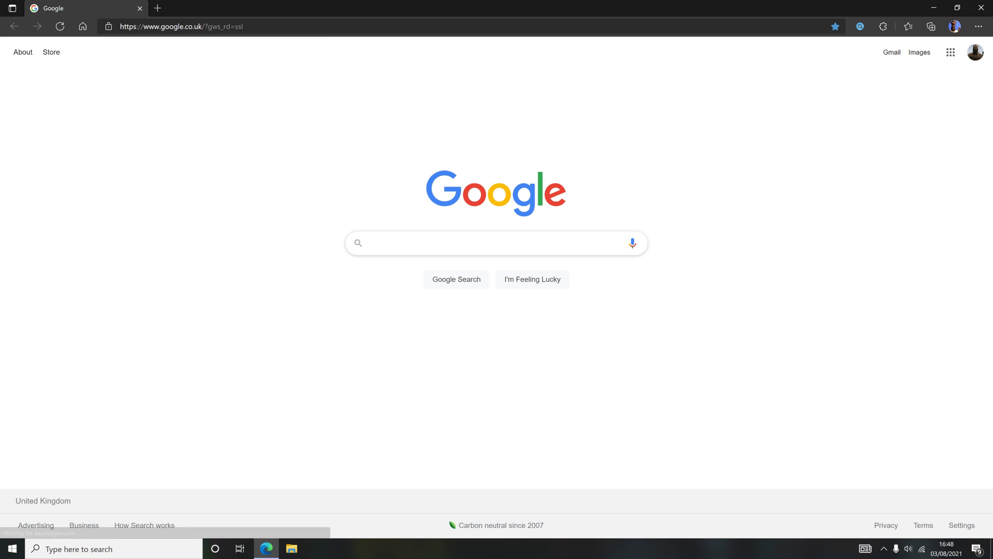
Search Google Images for "gamba osaka logo" and preview one of the crest images
click(437, 243)
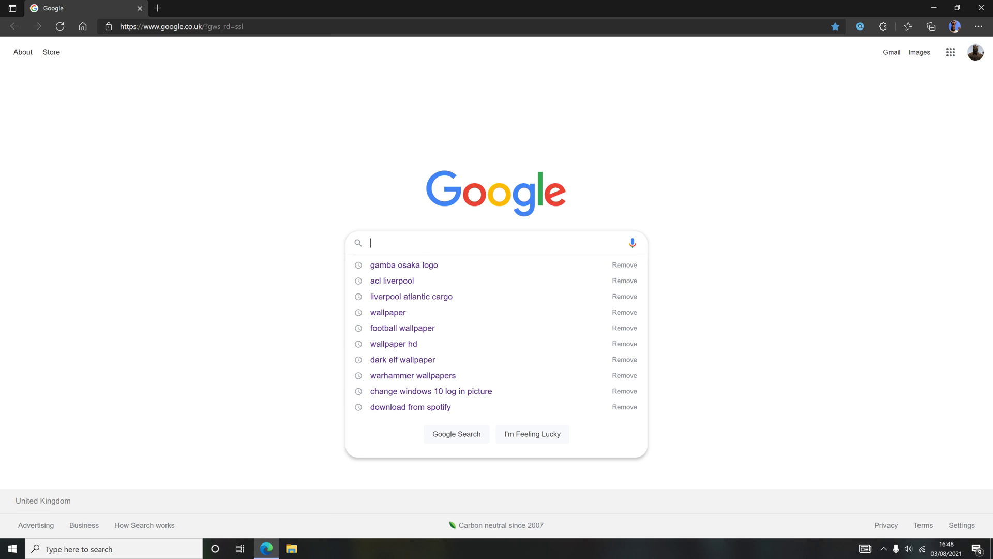
click(411, 269)
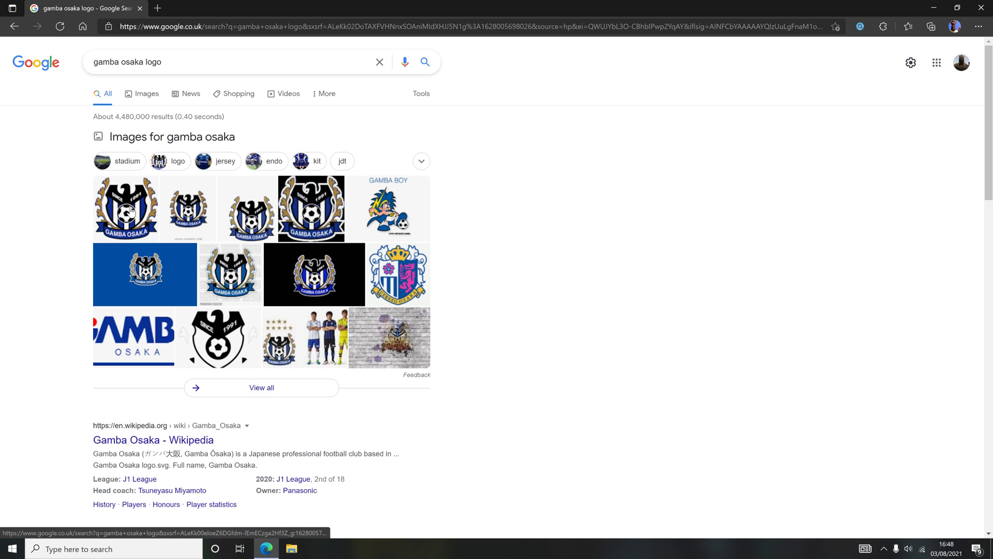
click(153, 99)
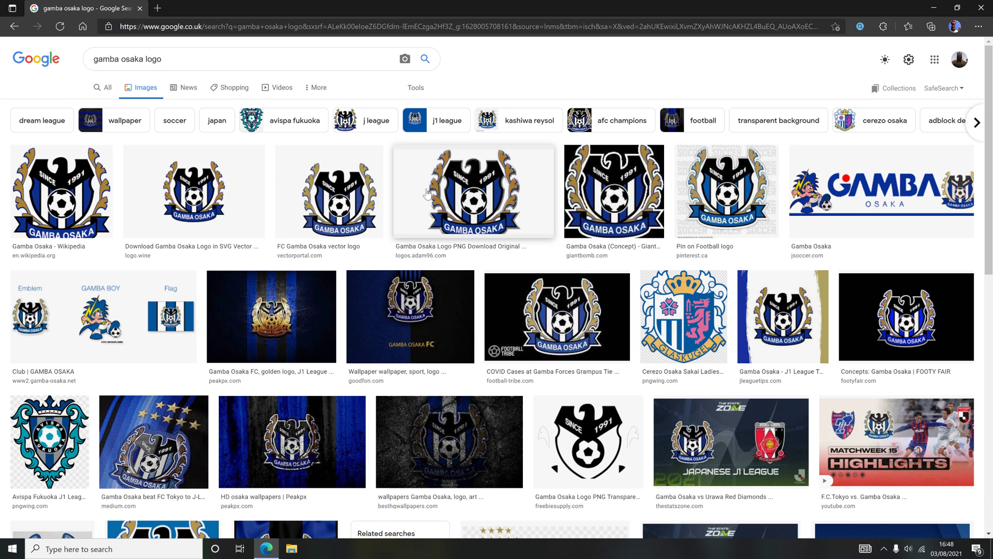
click(421, 193)
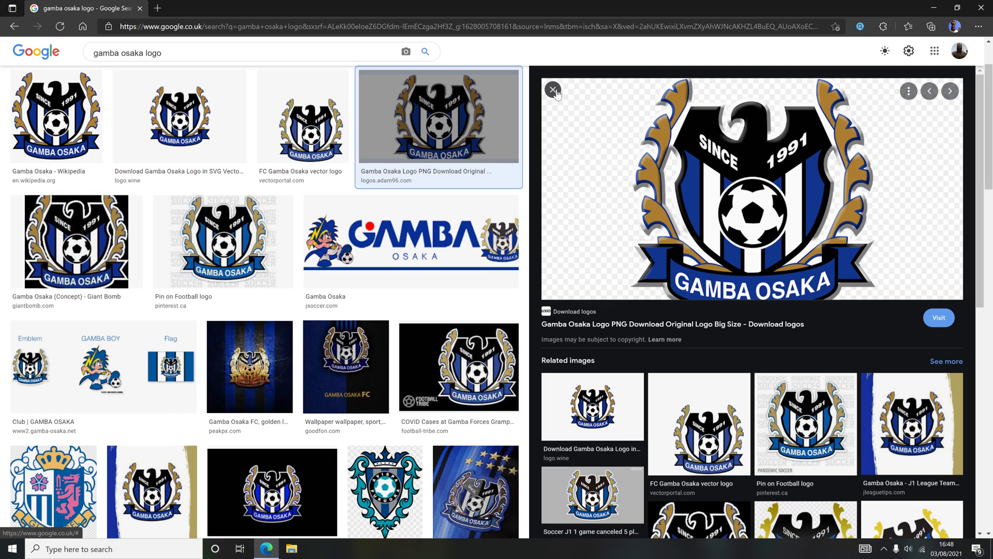
click(553, 90)
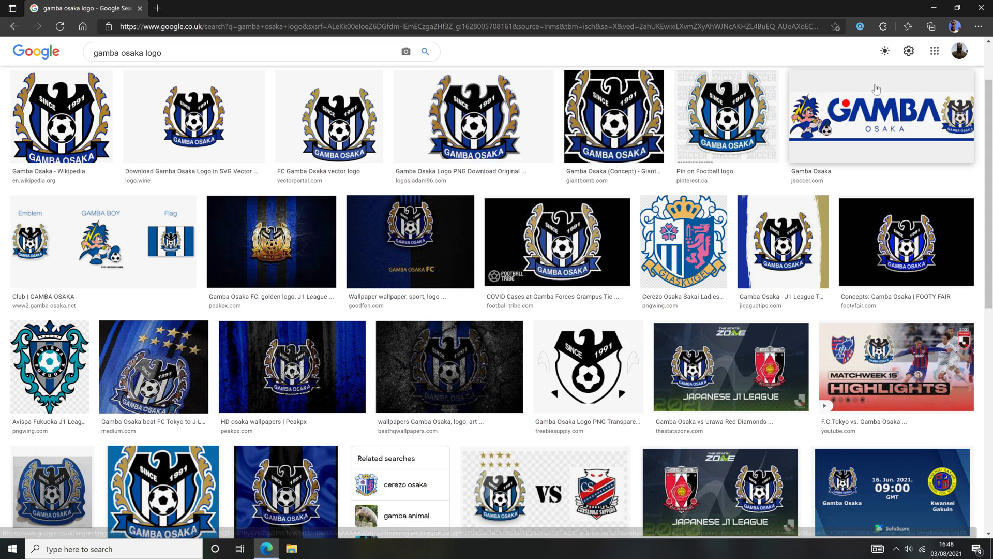
Open the remove.bg site from the Video creator bookmarks folder
click(909, 28)
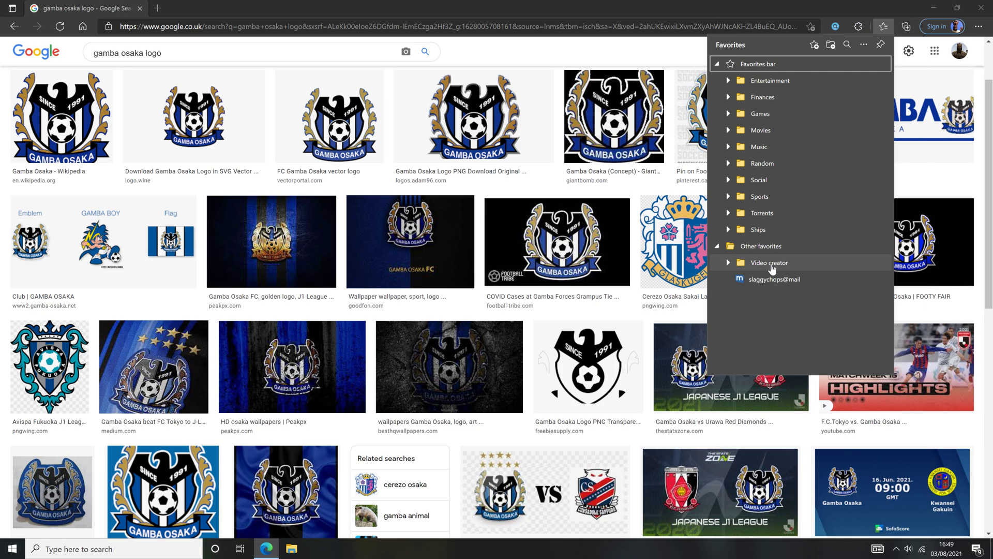
click(763, 265)
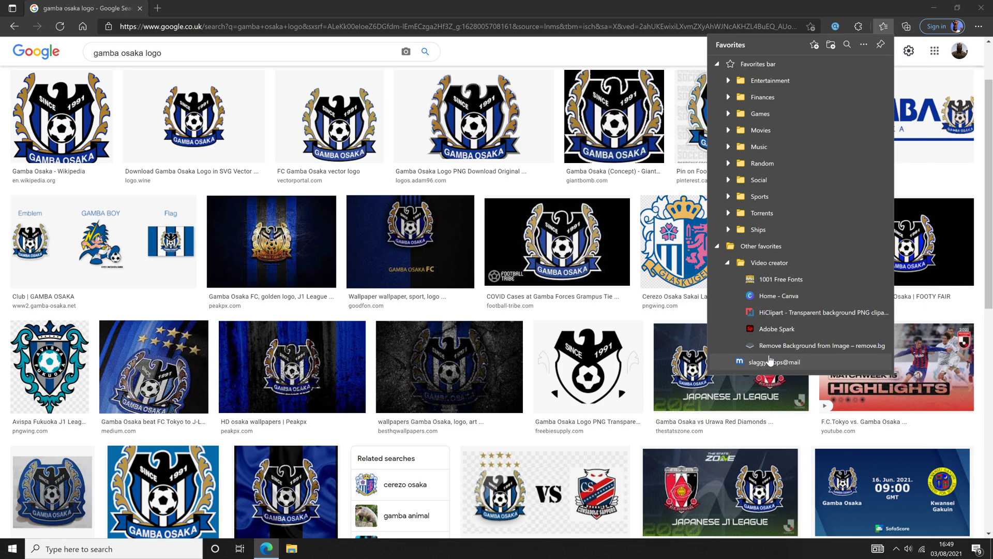
click(824, 350)
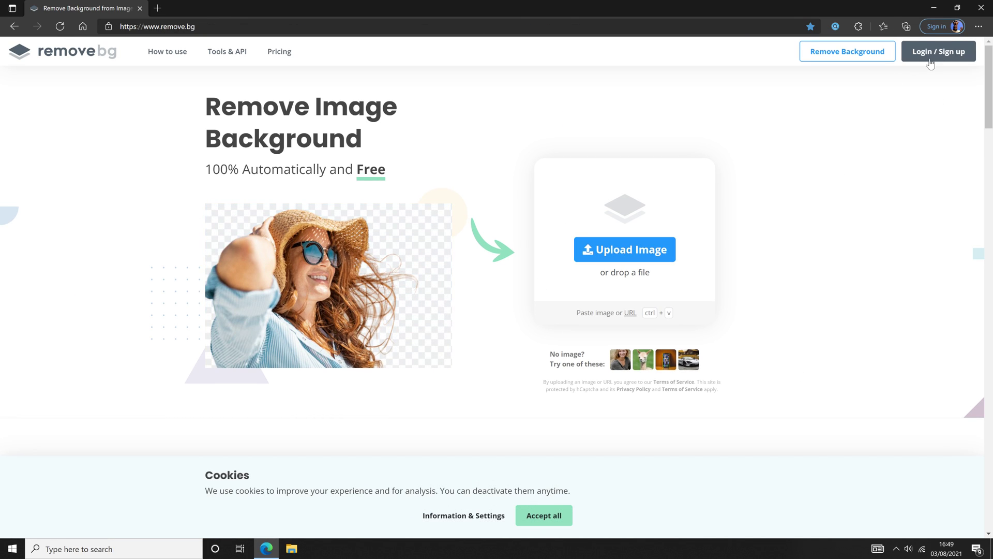
Upload Screenshot (100) from the Screenshots folder to remove its background
click(623, 252)
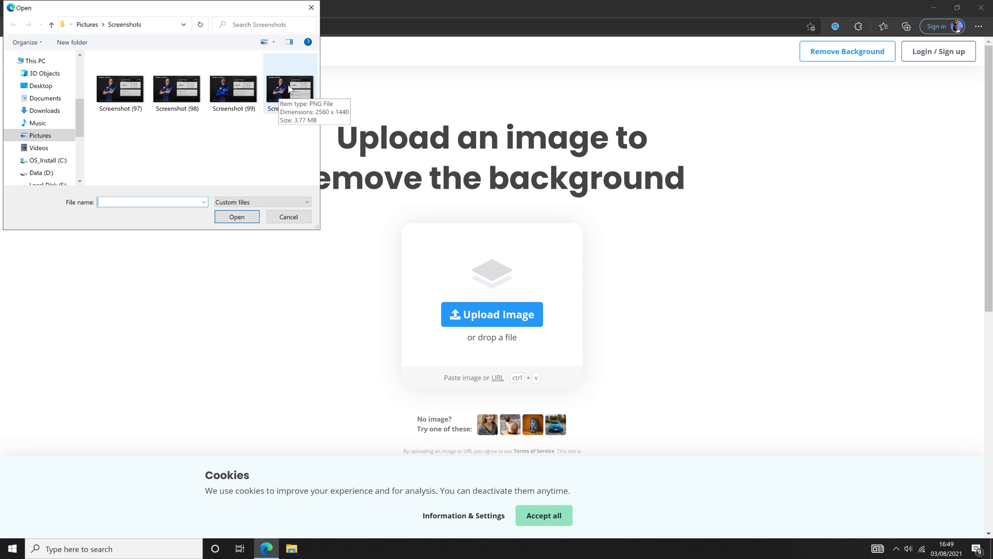
click(284, 91)
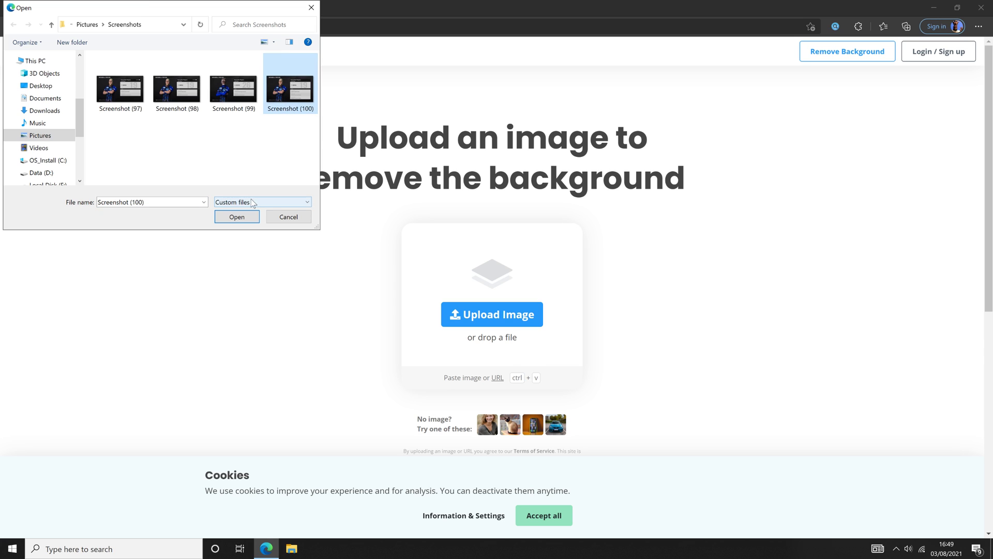
click(248, 216)
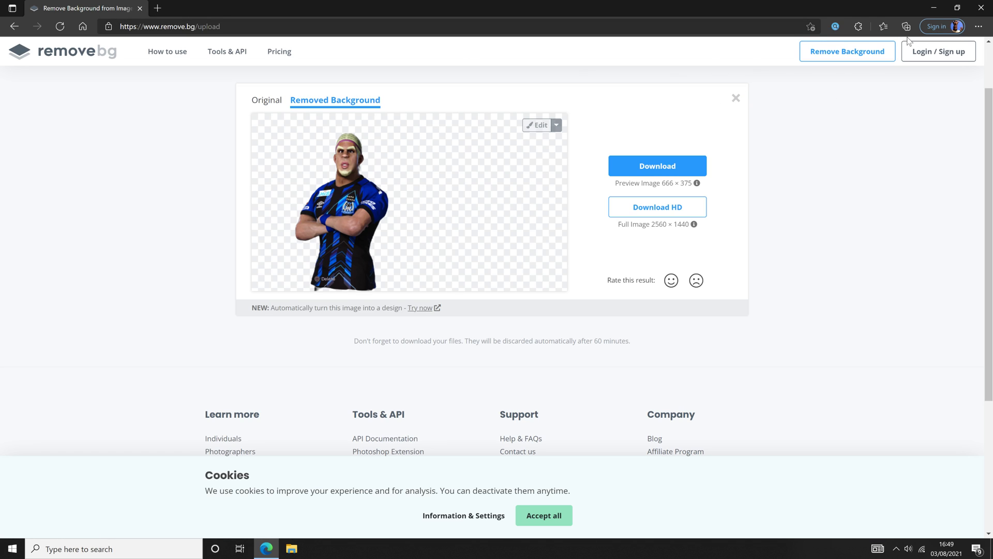
Open Canva from the Video creator bookmarks folder
click(883, 26)
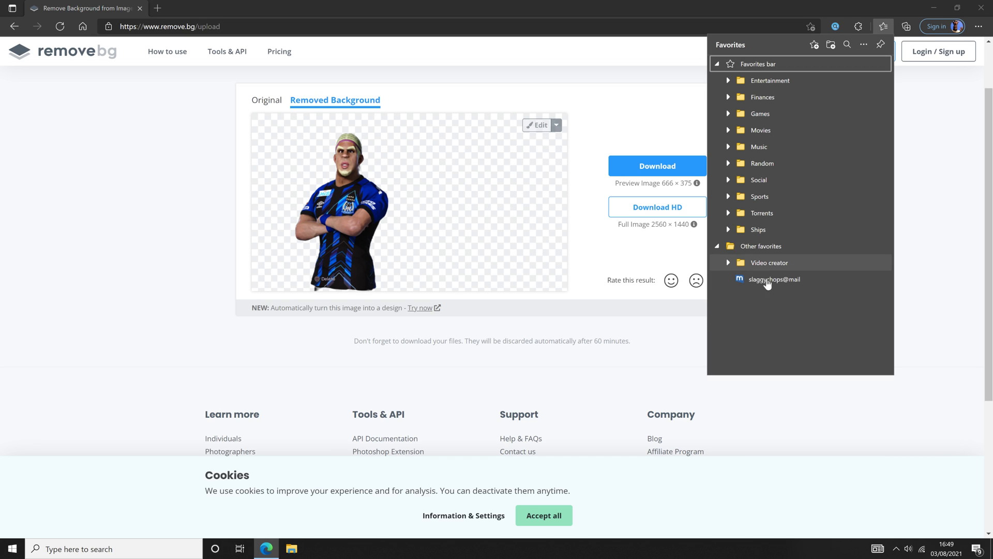
click(761, 249)
click(761, 250)
click(765, 263)
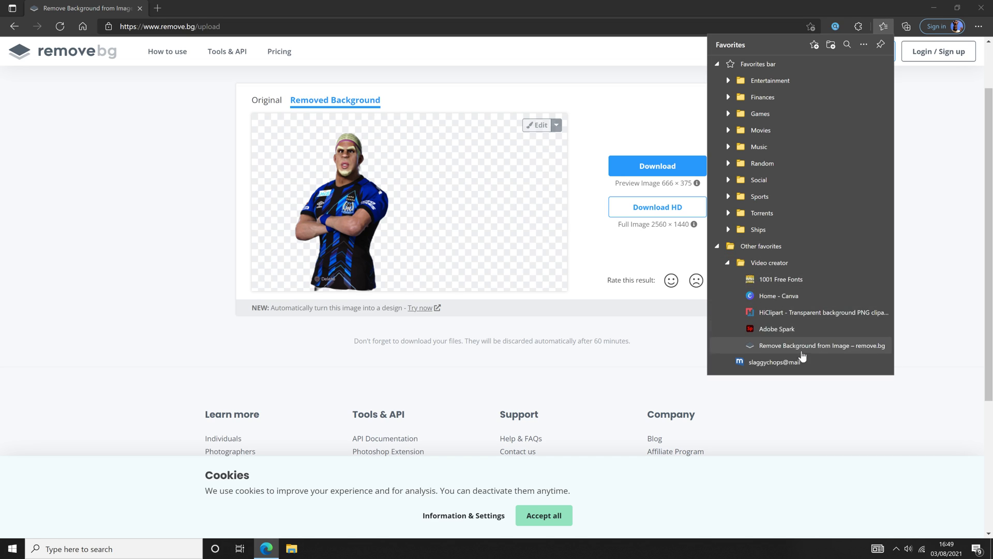
click(776, 298)
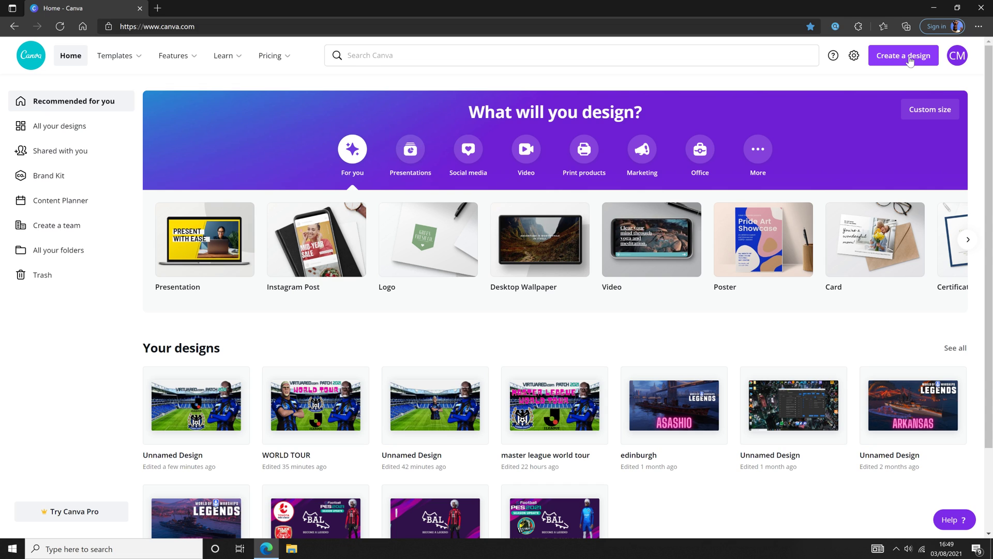
Create a new YouTube Thumbnail design at 1280 × 720 px
click(910, 61)
scroll(827, 230, down, 4)
scroll(828, 232, down, 5)
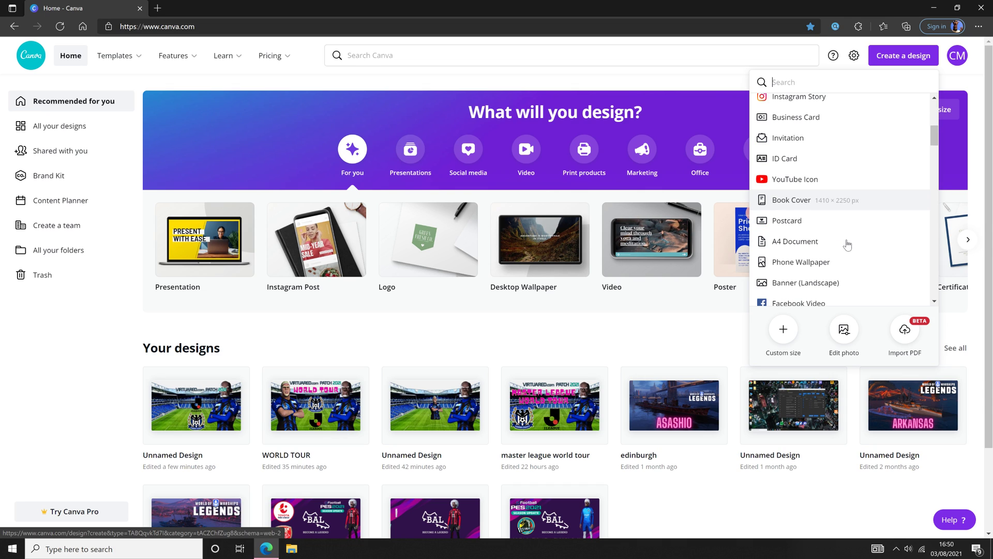
scroll(848, 246, down, 3)
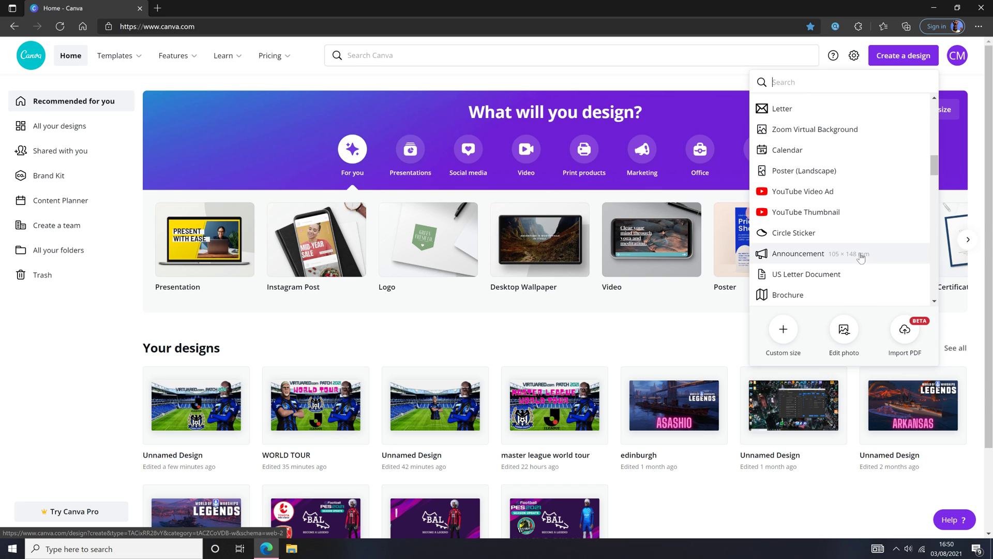
click(798, 216)
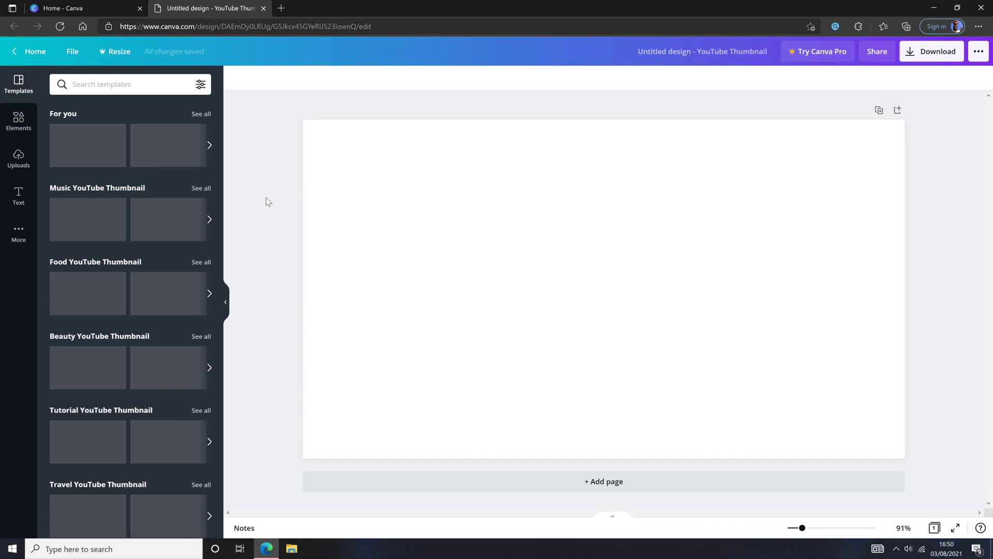
click(20, 159)
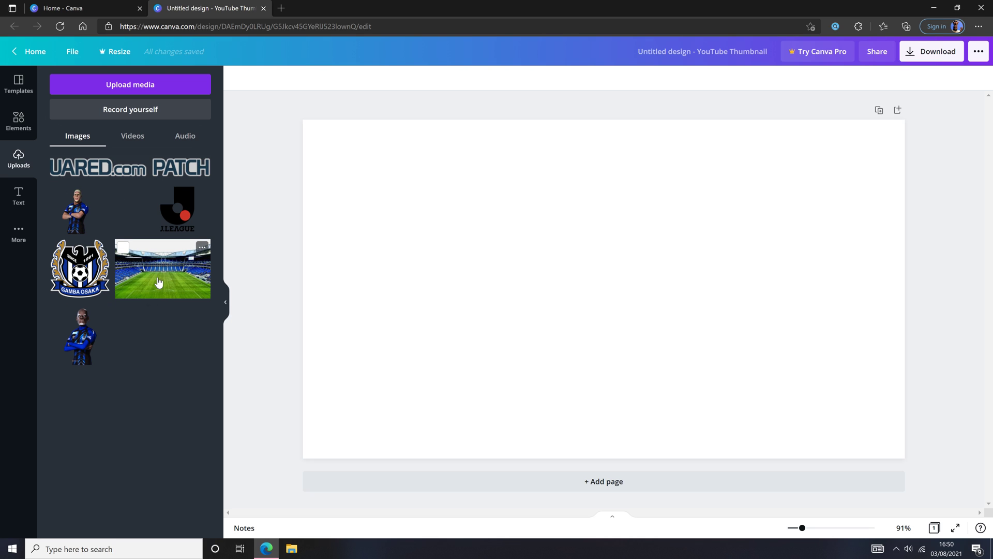
drag(162, 279, 361, 173)
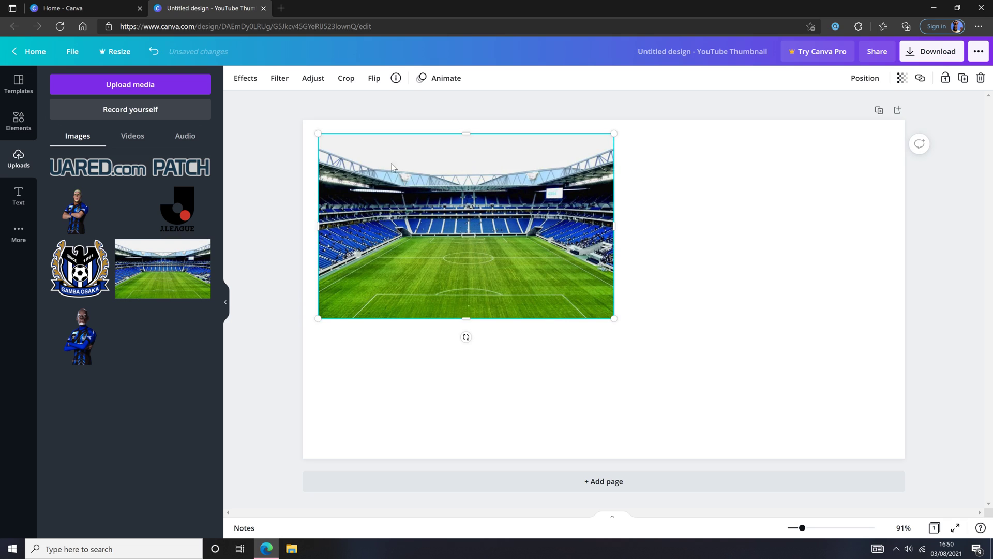
drag(321, 138, 304, 124)
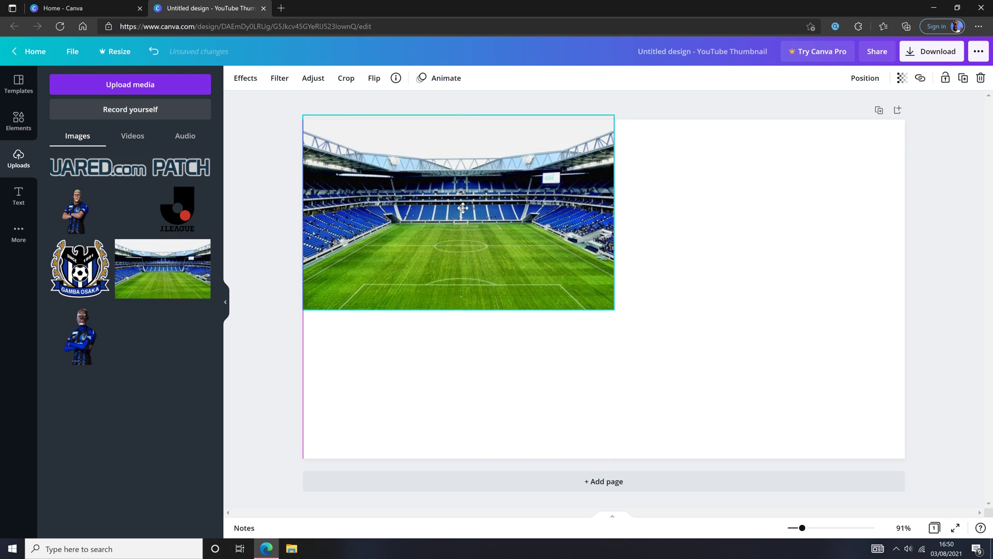
drag(458, 211, 458, 207)
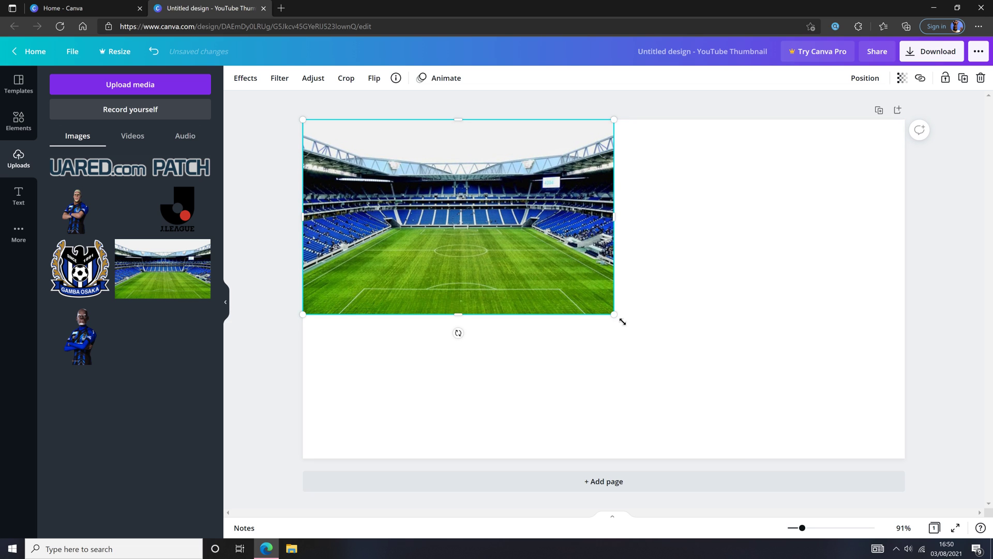
drag(634, 331, 879, 422)
right_click(585, 288)
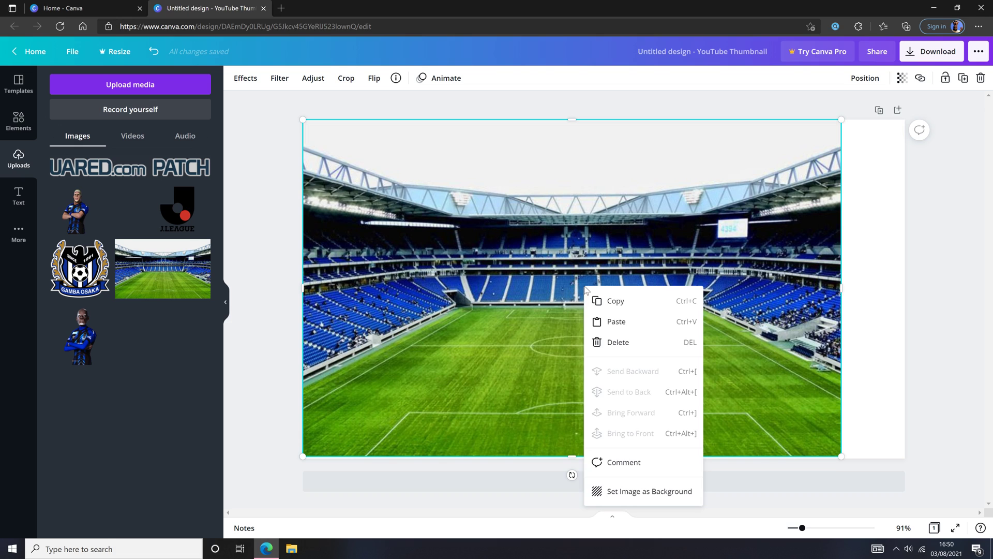
click(616, 343)
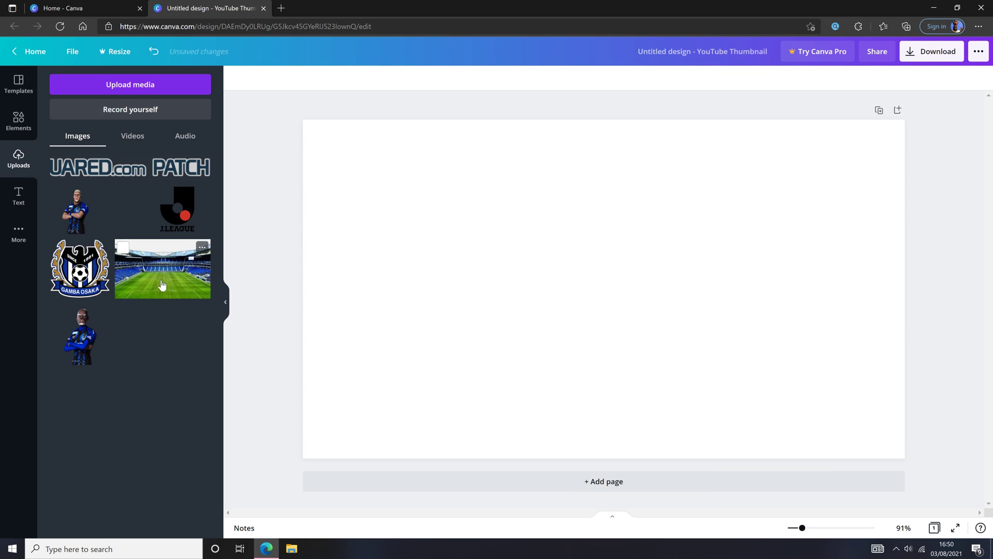
Set the stadium photo as the background and place an enlarged player cutout on the right side
drag(153, 276, 331, 197)
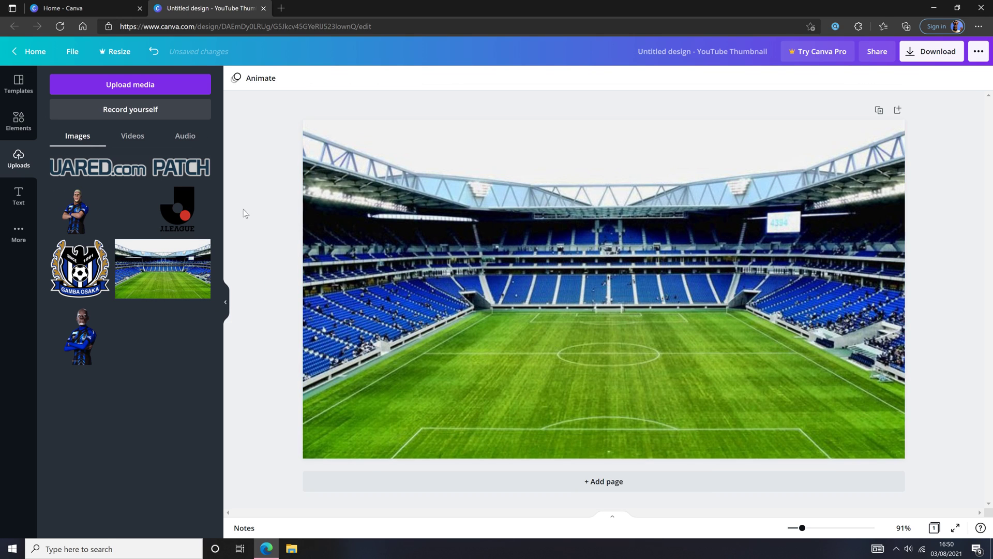
drag(88, 340, 748, 334)
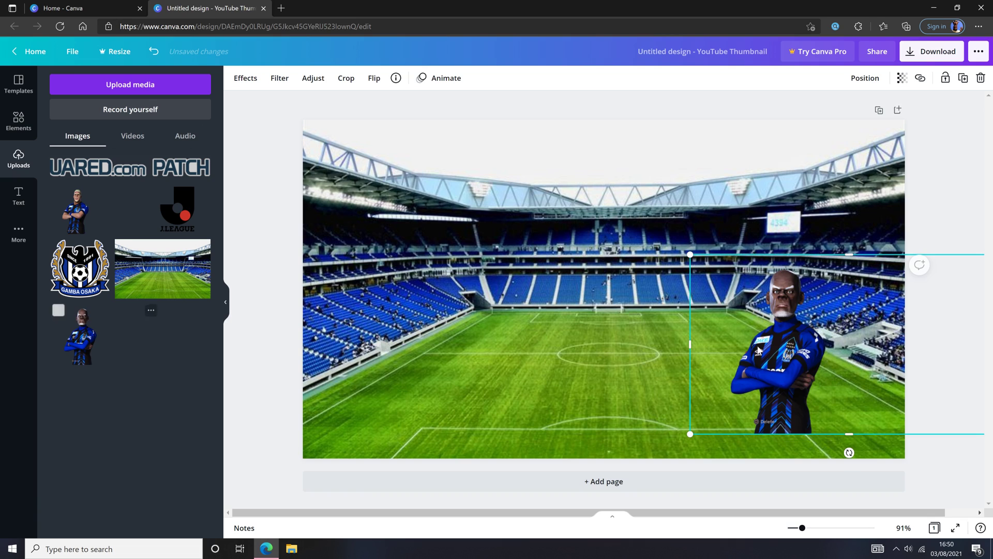
drag(853, 438, 851, 418)
drag(847, 346, 692, 361)
drag(831, 357, 654, 361)
drag(541, 356, 580, 357)
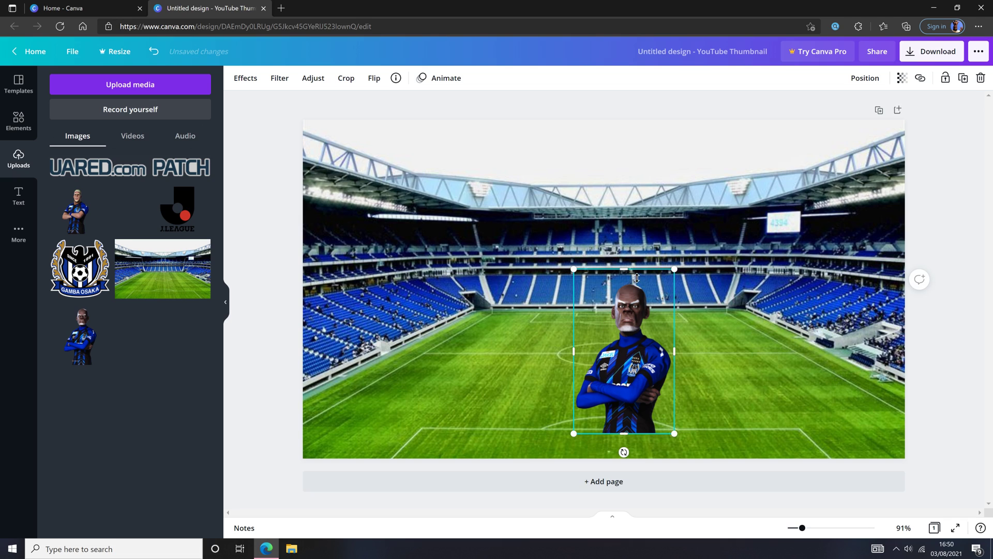
drag(633, 276, 634, 285)
drag(639, 350, 895, 376)
drag(809, 309, 699, 115)
Add the second player cutout to the design and flip it horizontally
click(607, 252)
drag(77, 210, 403, 261)
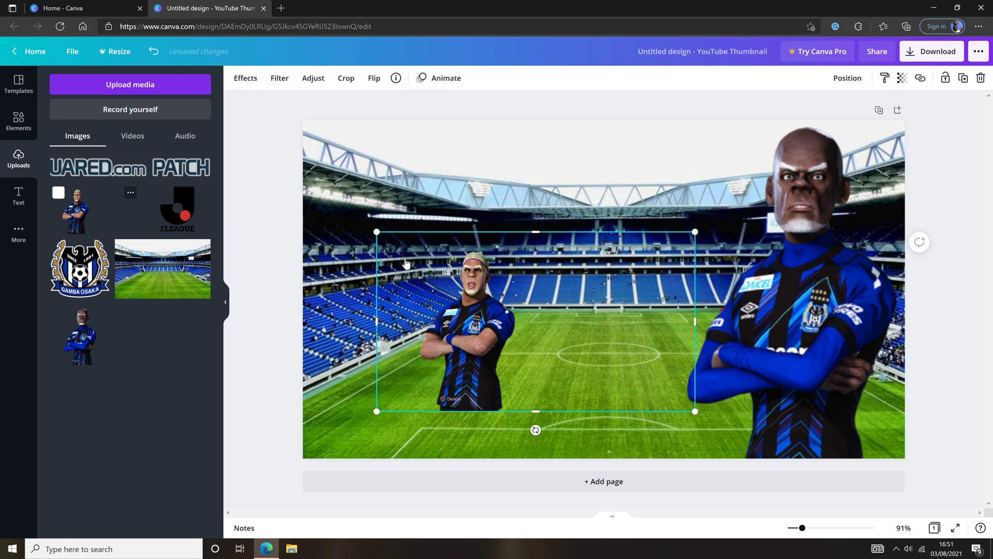
click(376, 82)
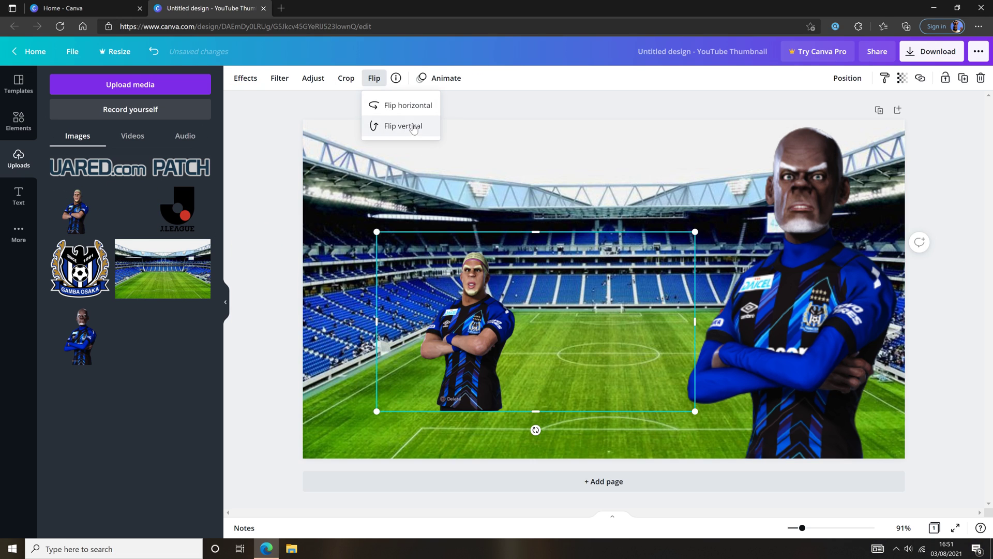
click(404, 106)
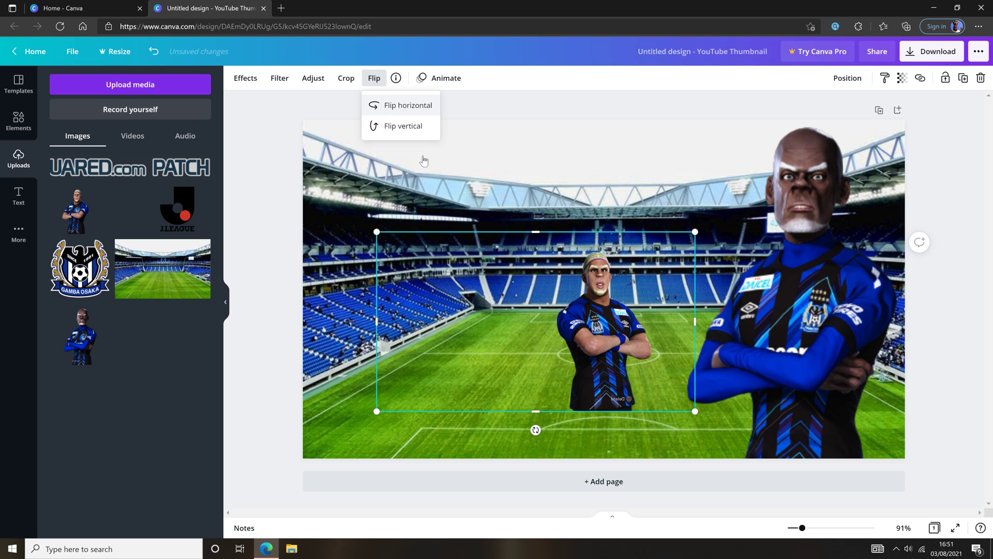
Enlarge the flipped player cutout and position it along the left side of the thumbnail
drag(383, 326, 553, 326)
drag(699, 328, 655, 329)
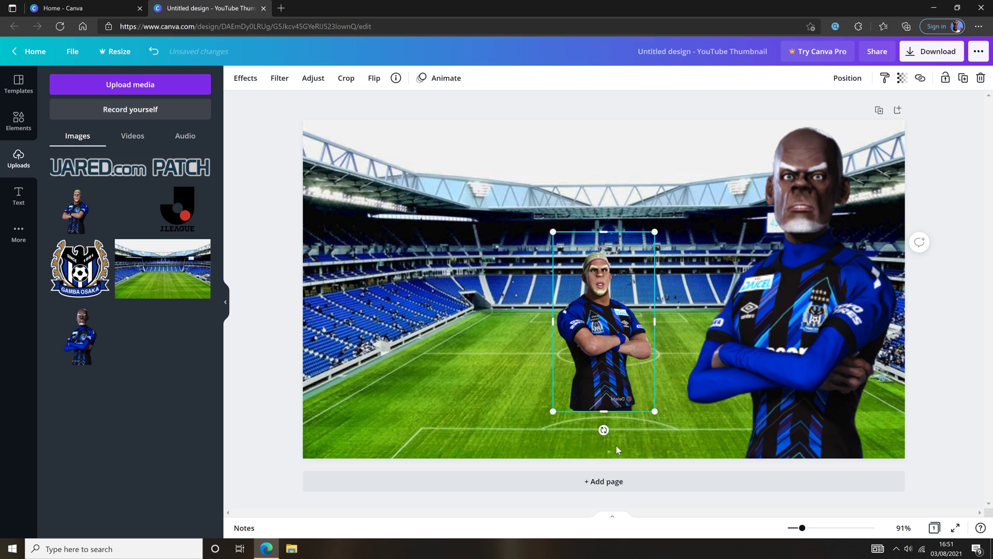
drag(610, 416, 609, 403)
drag(609, 239, 609, 256)
drag(601, 323, 360, 388)
drag(412, 320, 500, 107)
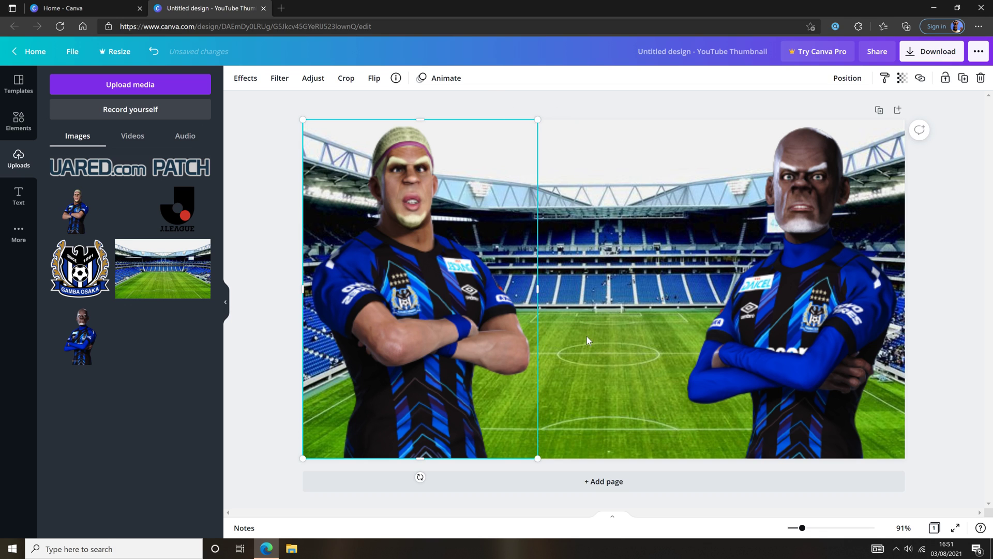
Add the Gamba Osaka crest, shrink it, and center it along the bottom edge
click(585, 336)
drag(78, 269, 538, 291)
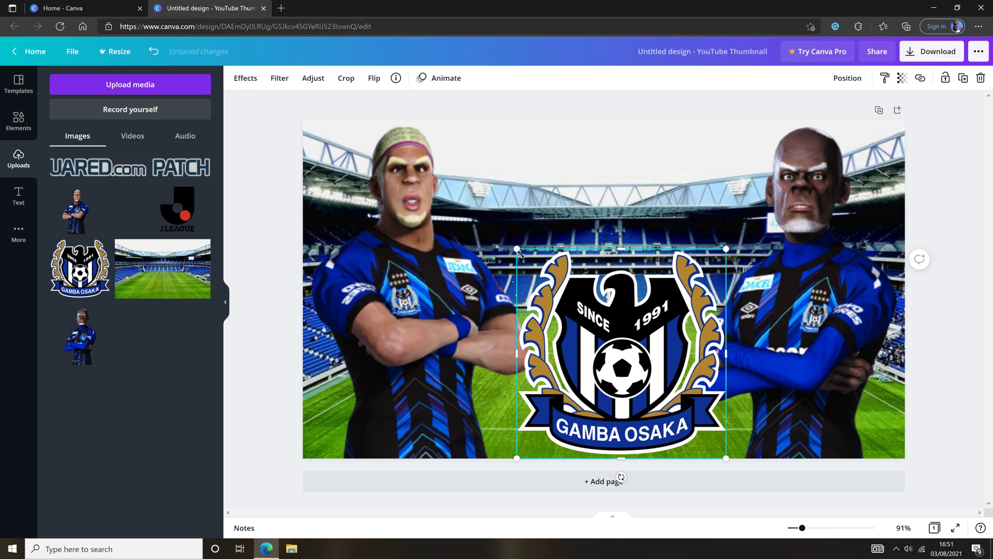
drag(520, 253, 606, 336)
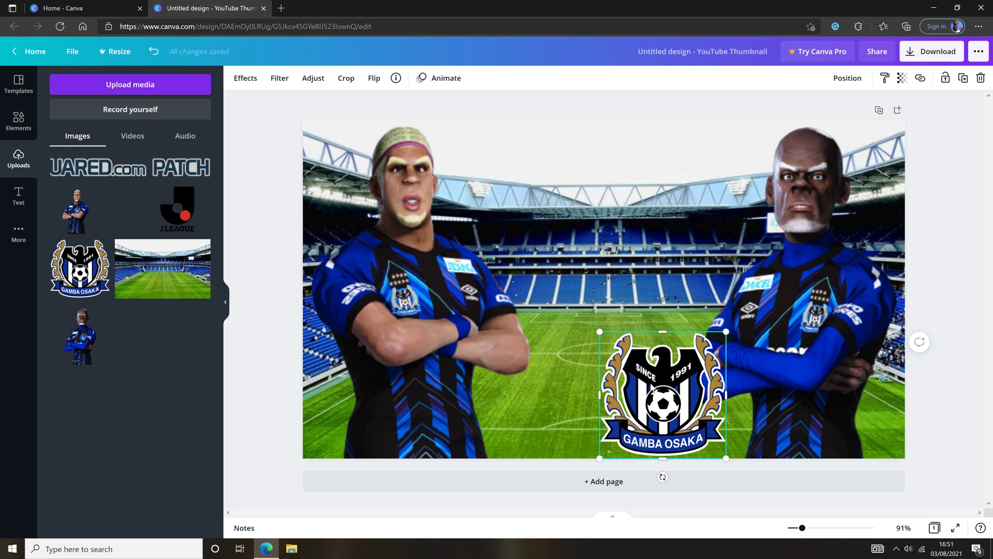
drag(656, 392, 601, 392)
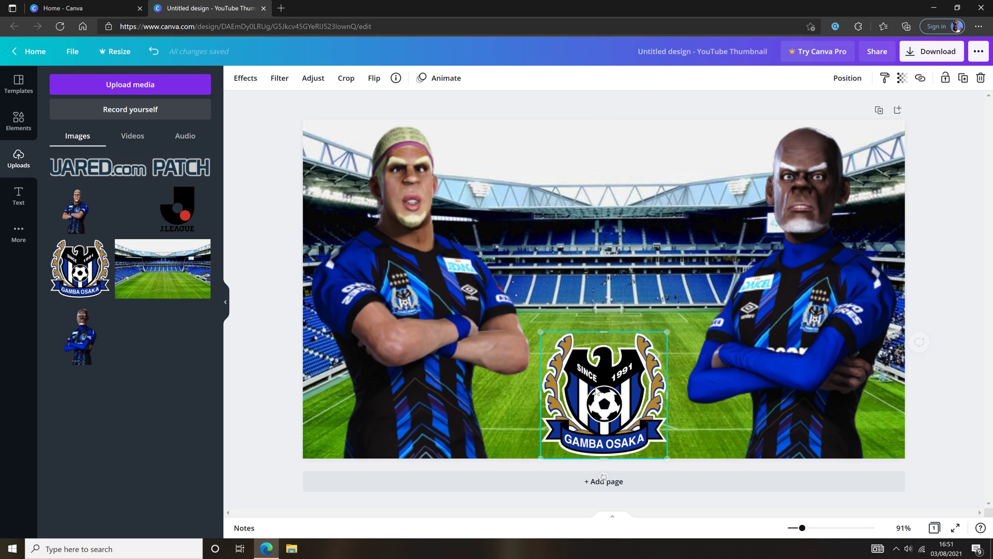
Add the J.League logo, resize it, and center it above the Gamba Osaka crest
drag(178, 210, 294, 268)
drag(512, 228, 643, 279)
drag(781, 185, 648, 278)
drag(584, 325, 604, 288)
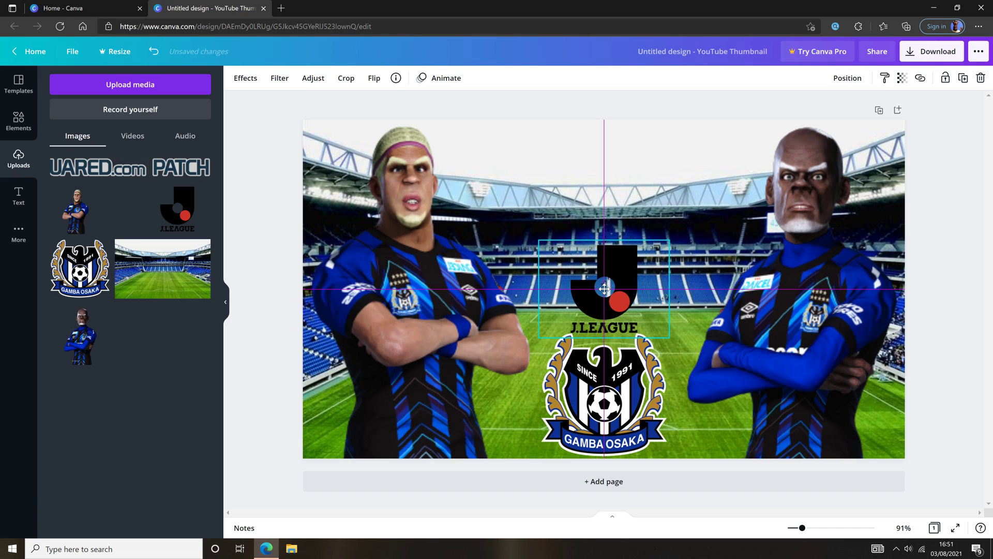
Add the VirtuaRED.com PATCH 2021 banner, enlarge it, and center it along the top edge of the thumbnail
drag(605, 287, 604, 281)
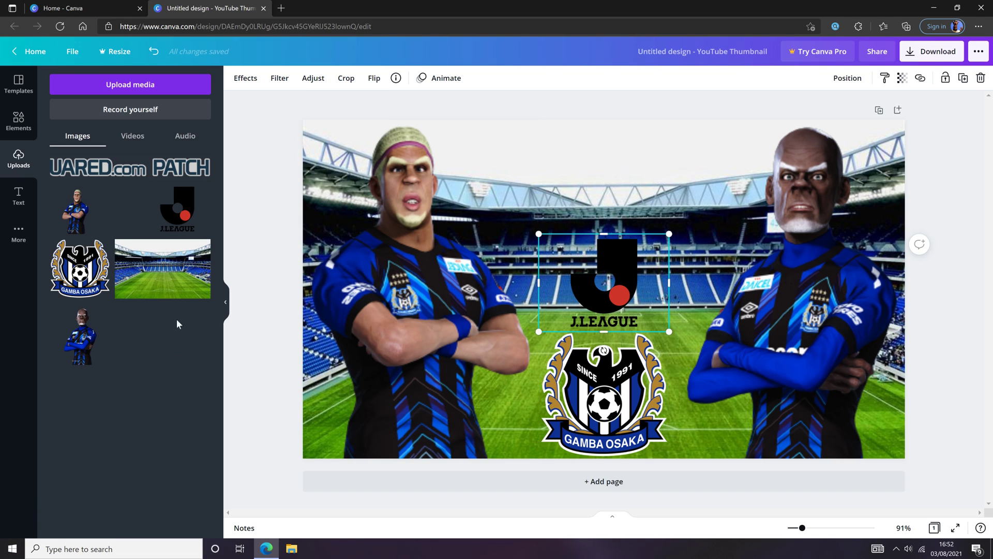
drag(111, 171, 571, 187)
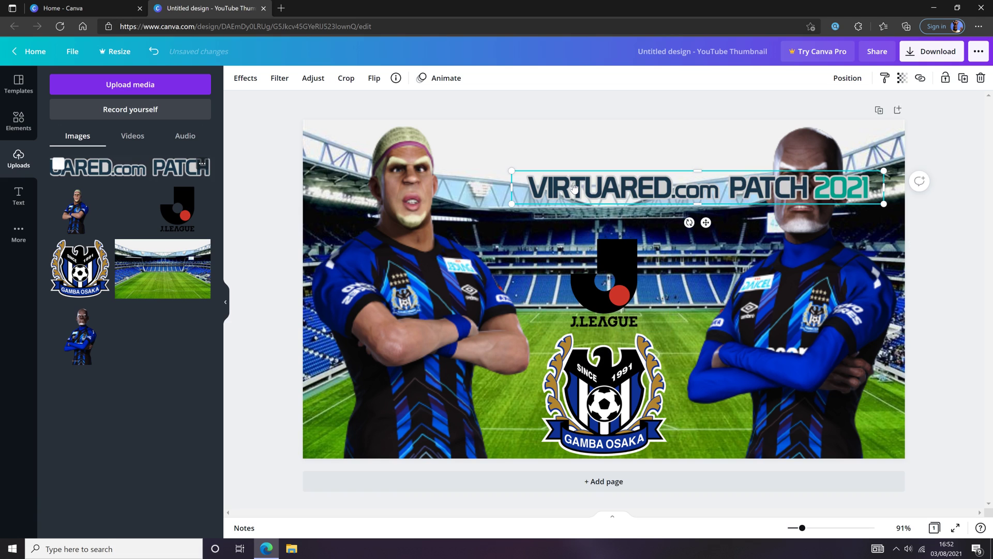
drag(888, 210, 851, 206)
drag(690, 191, 621, 150)
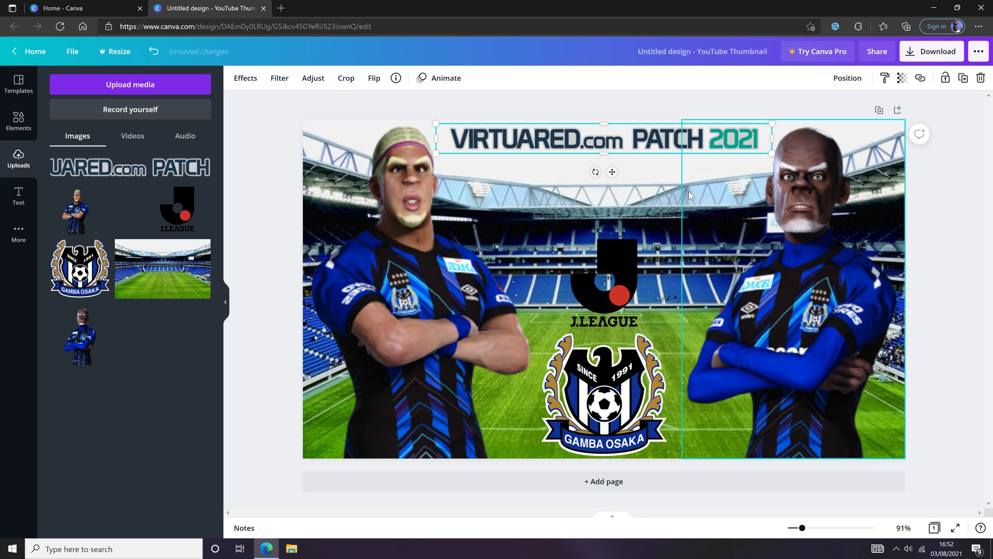
drag(772, 154, 809, 156)
drag(648, 140, 631, 141)
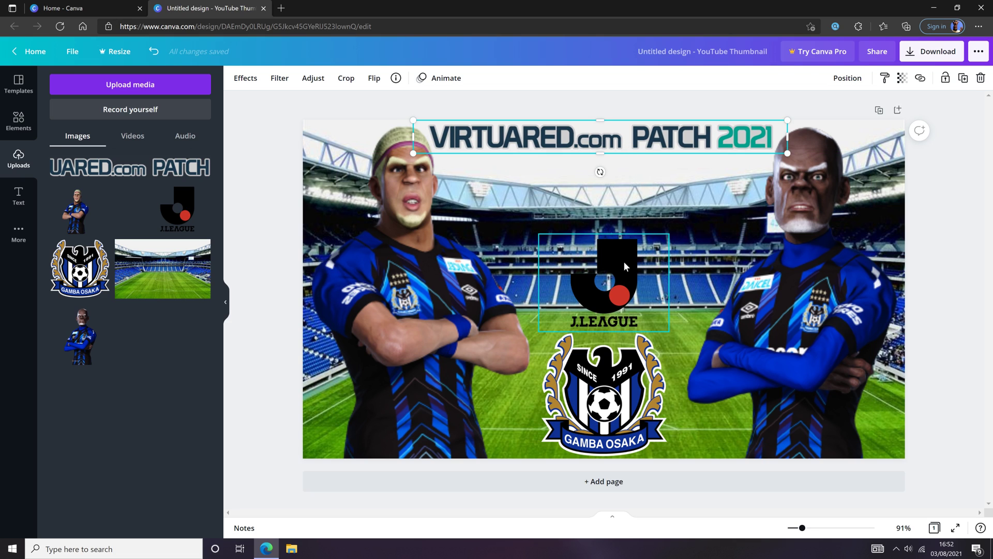
Enlarge the J.League logo and the Gamba Osaka crest, keeping both centered below the banner
click(665, 247)
drag(677, 241, 726, 203)
drag(642, 261, 624, 235)
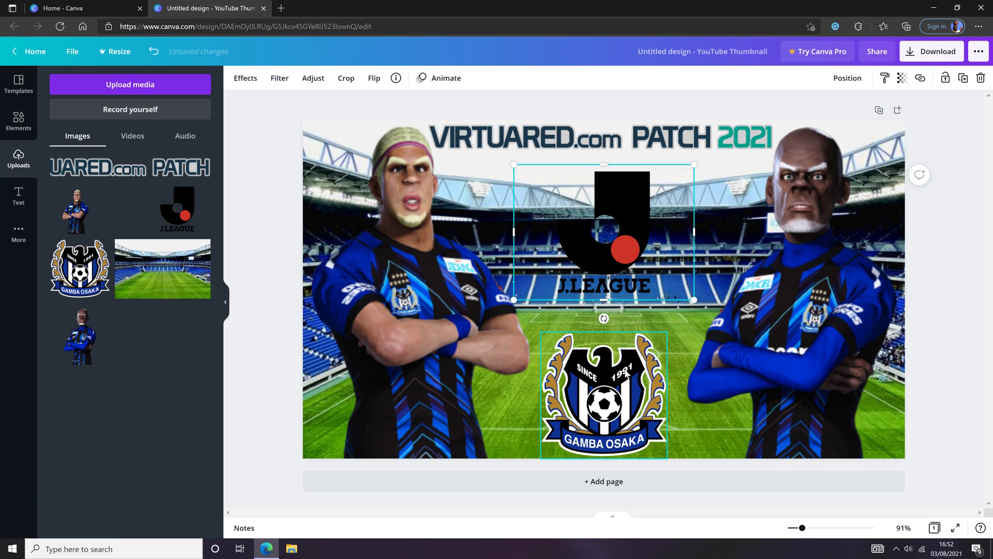
drag(609, 399, 603, 401)
drag(656, 332, 710, 311)
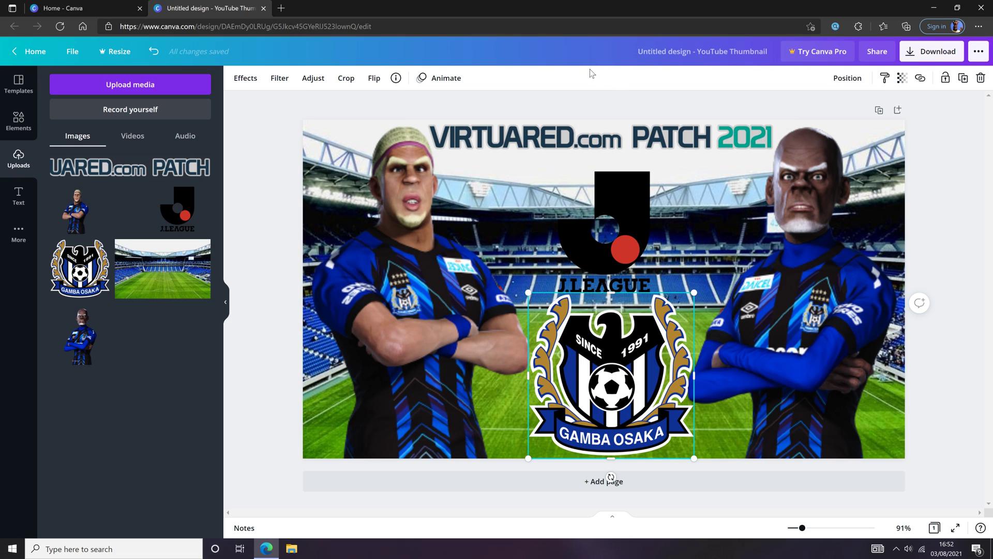
Download the thumbnail as a PNG twice, dismissing each download confirmation
click(937, 53)
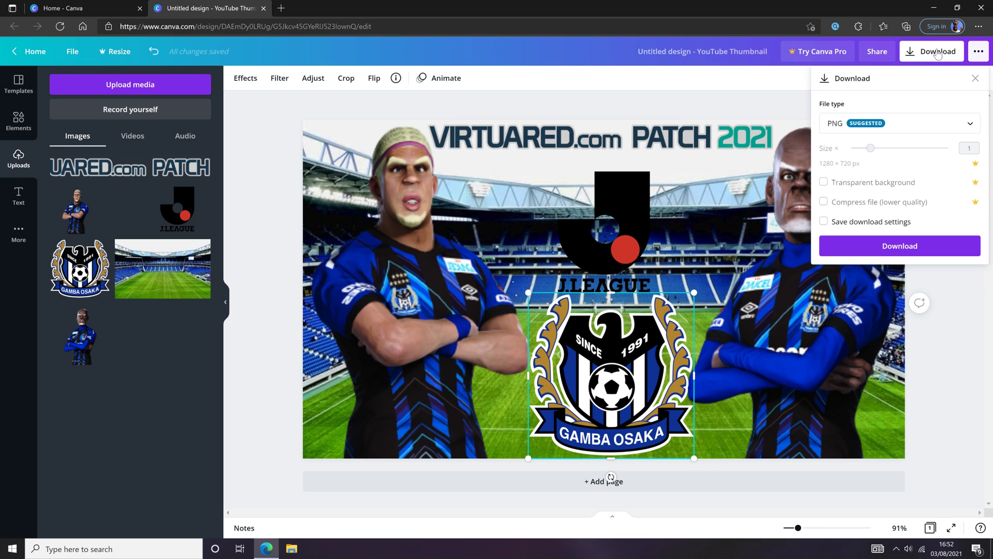
click(895, 249)
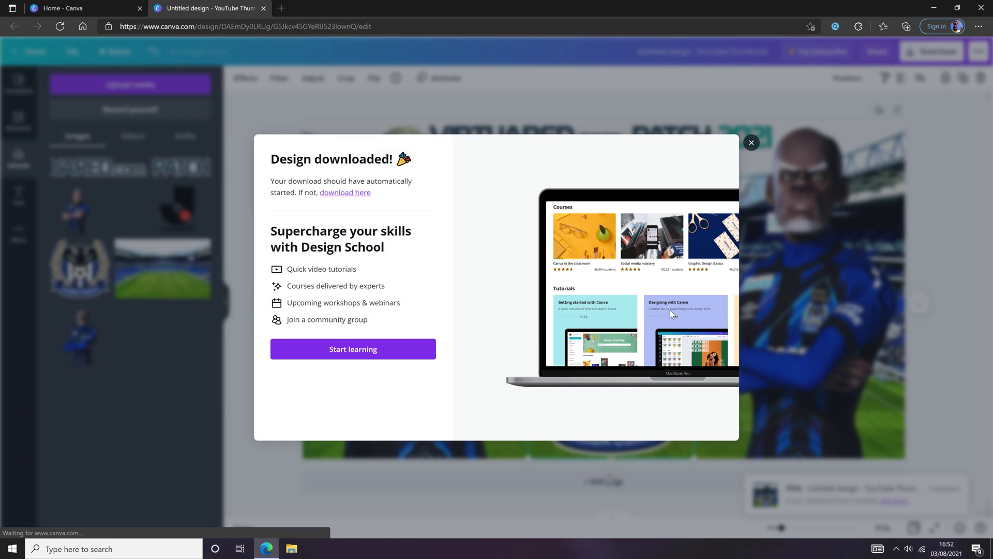
click(753, 144)
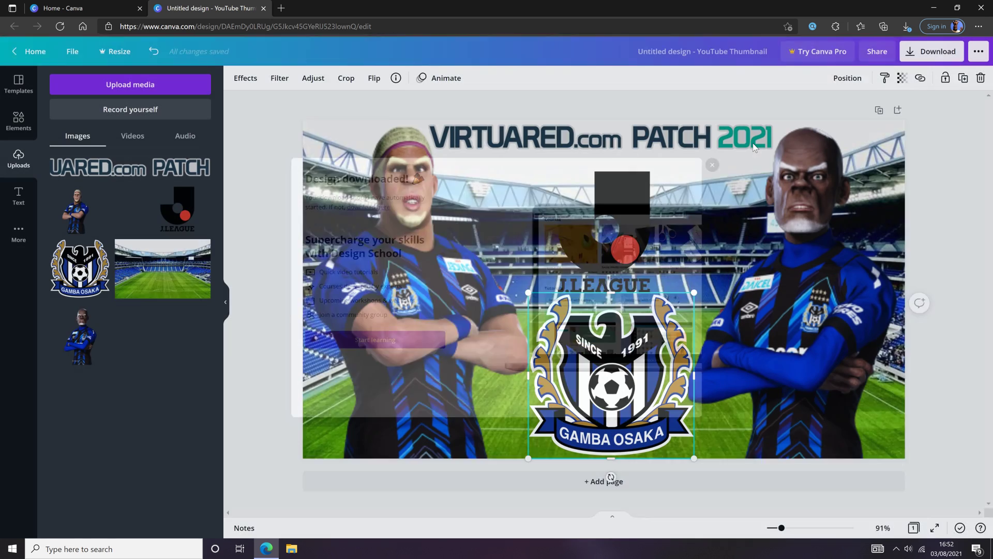
click(926, 53)
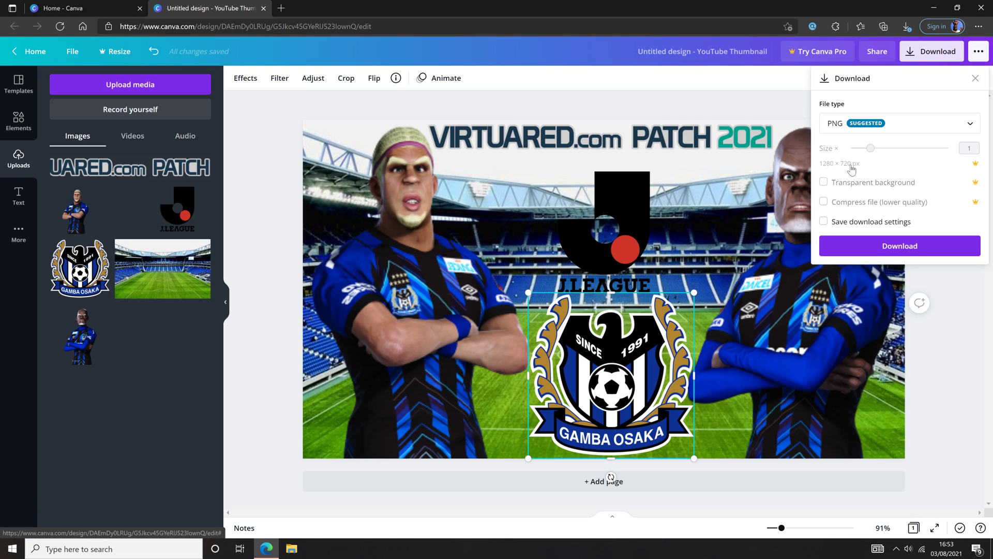
click(898, 247)
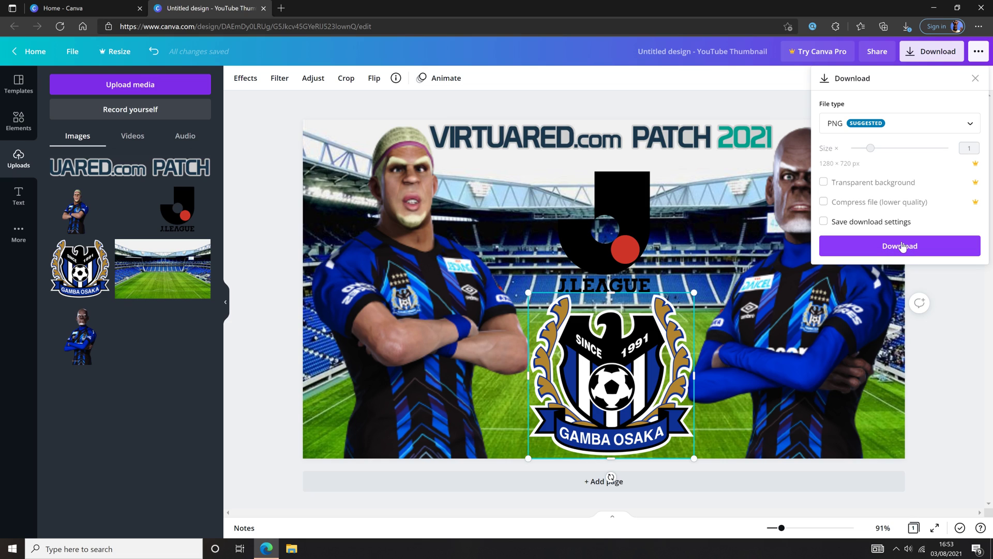
click(903, 249)
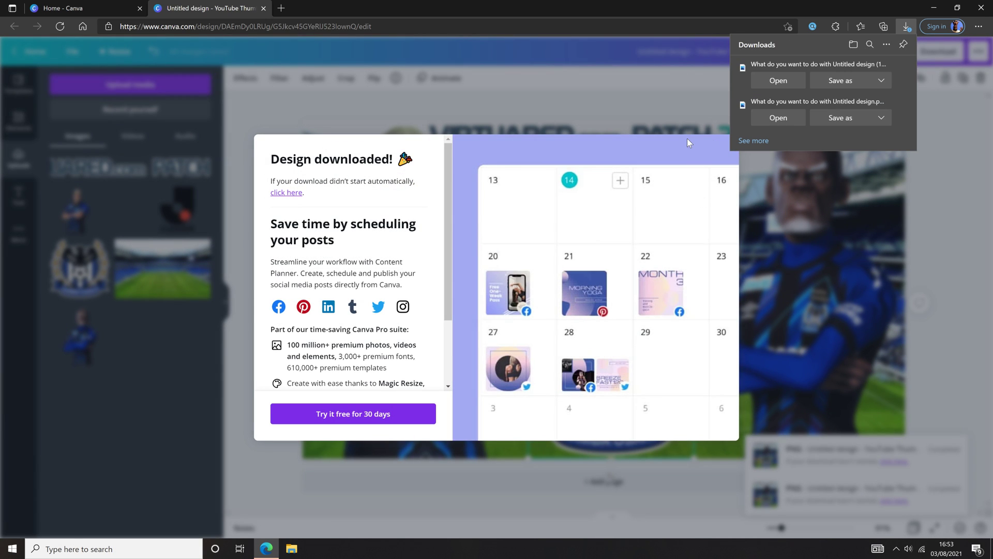
click(687, 142)
click(749, 140)
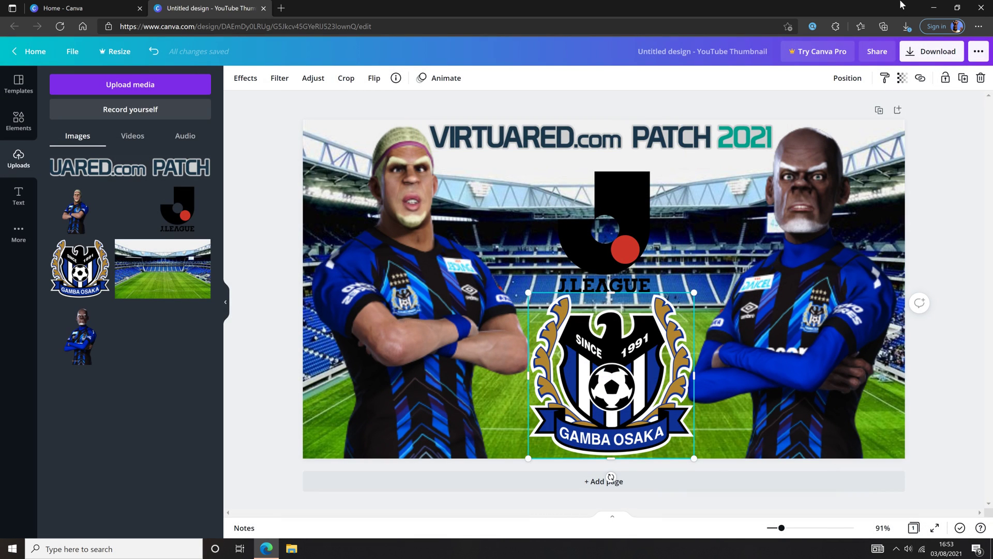
Save the downloaded PNG as thumbnail guide in the PES thumbnails folder, then close the browser
click(906, 27)
click(844, 85)
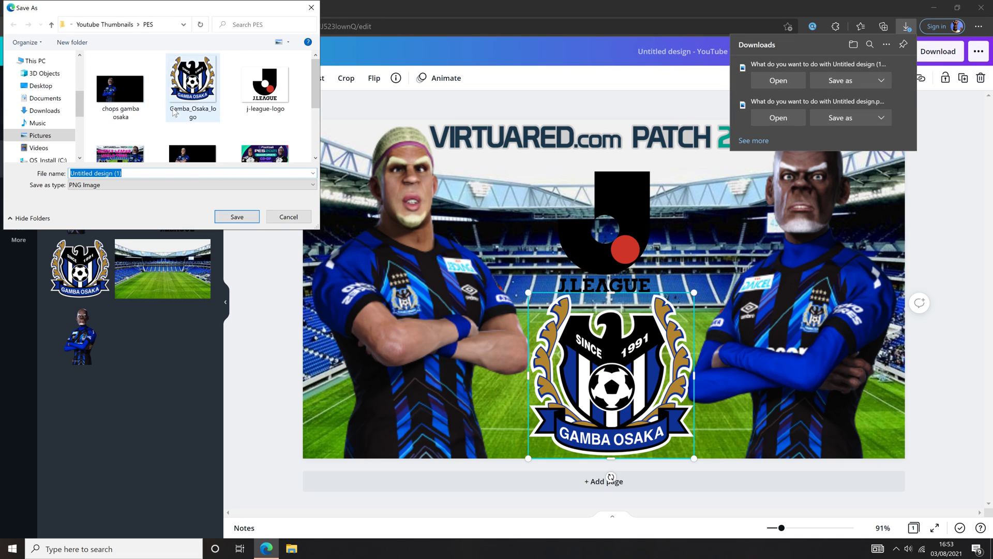
scroll(173, 111, down, 3)
click(122, 173)
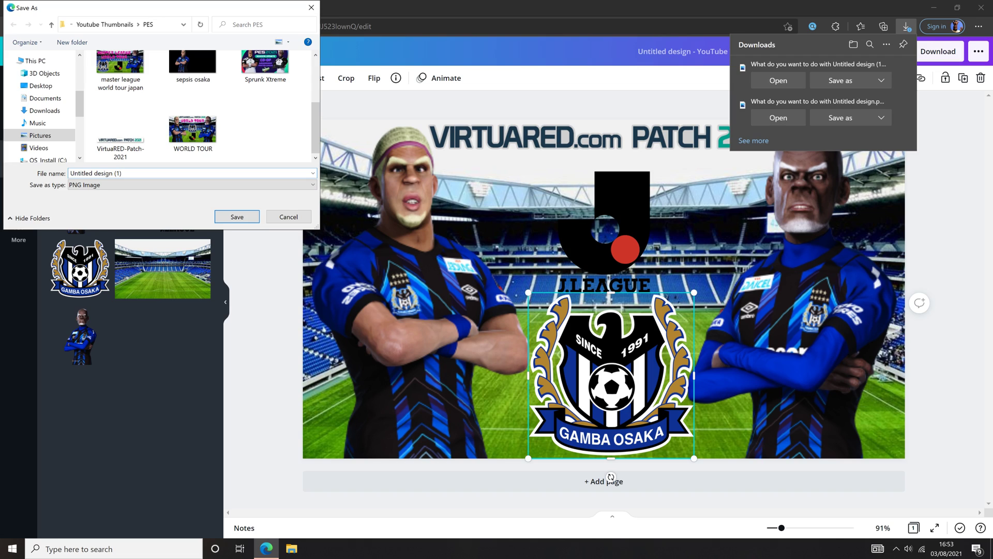
key(BackSpace)
key(BackSpace)
key(BackSpace)
key(BackSpace)
key(BackSpace)
key(BackSpace)
key(BackSpace)
key(BackSpace)
key(BackSpace)
key(BackSpace)
key(BackSpace)
key(BackSpace)
text(thumbnail guide)
key(Return)
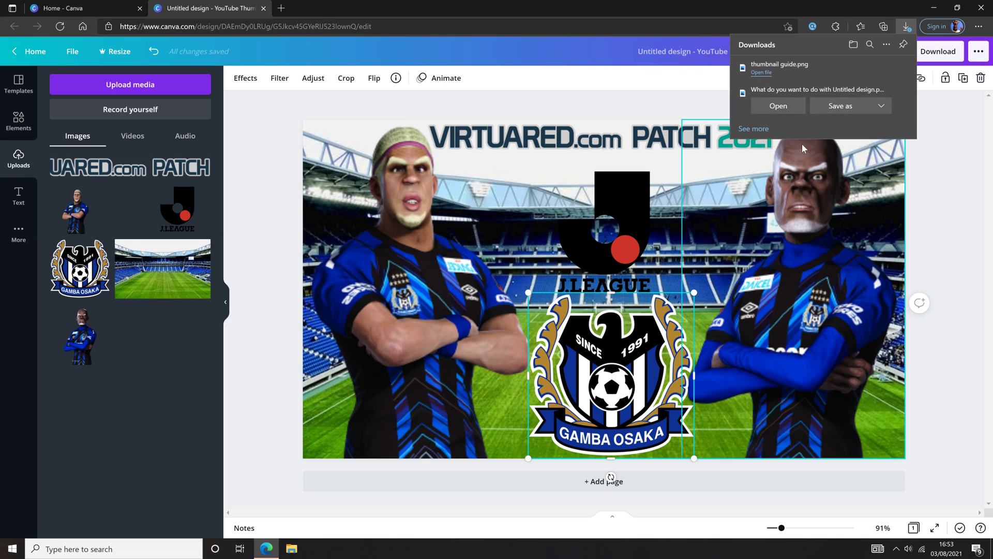
click(980, 9)
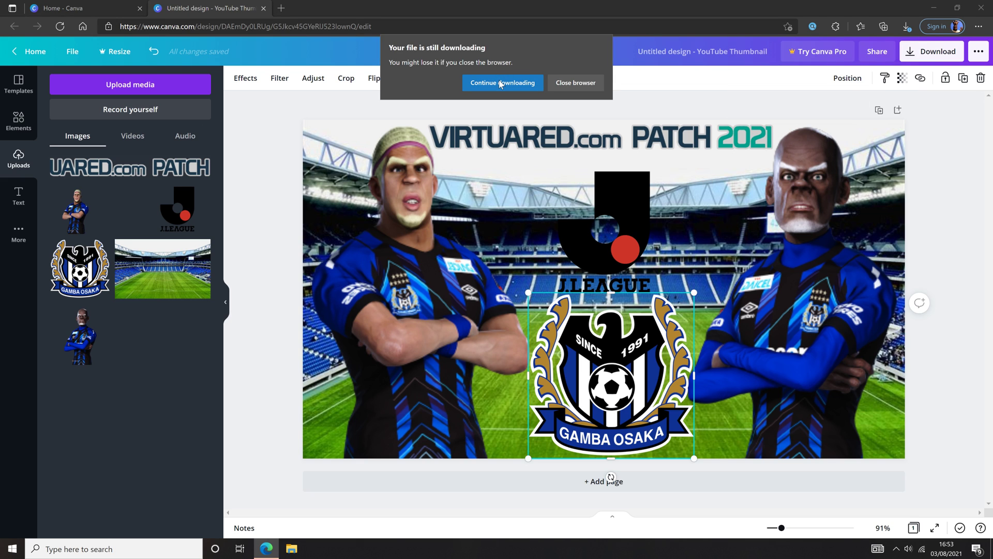
click(576, 82)
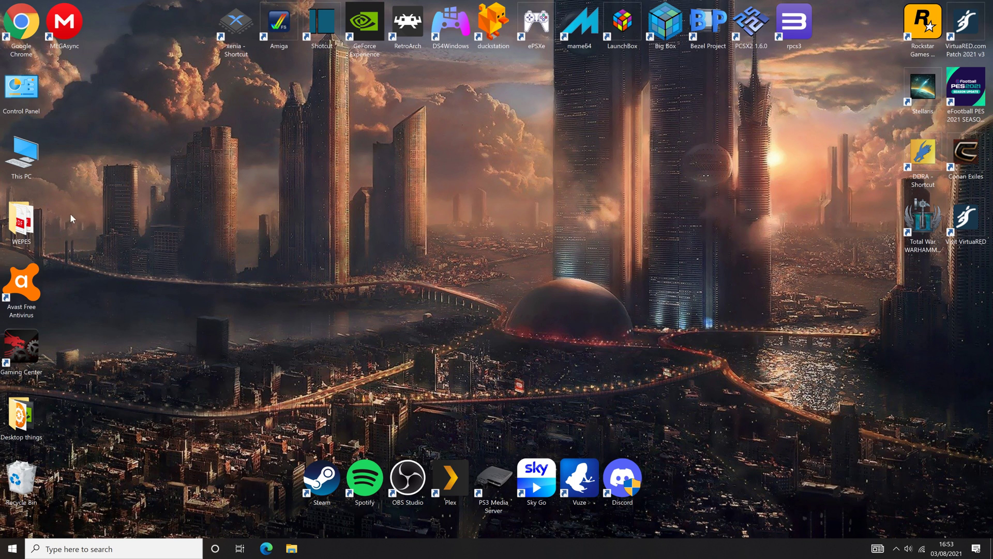
Browse to Pictures > Youtube Thumbnails > PES in File Explorer and open the thumbnail guide image
double_click(23, 159)
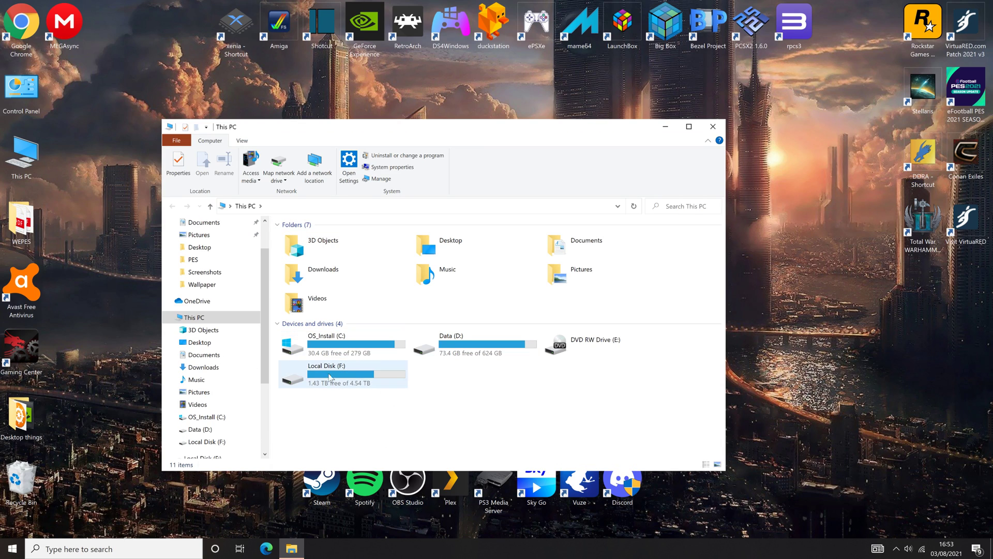
click(201, 236)
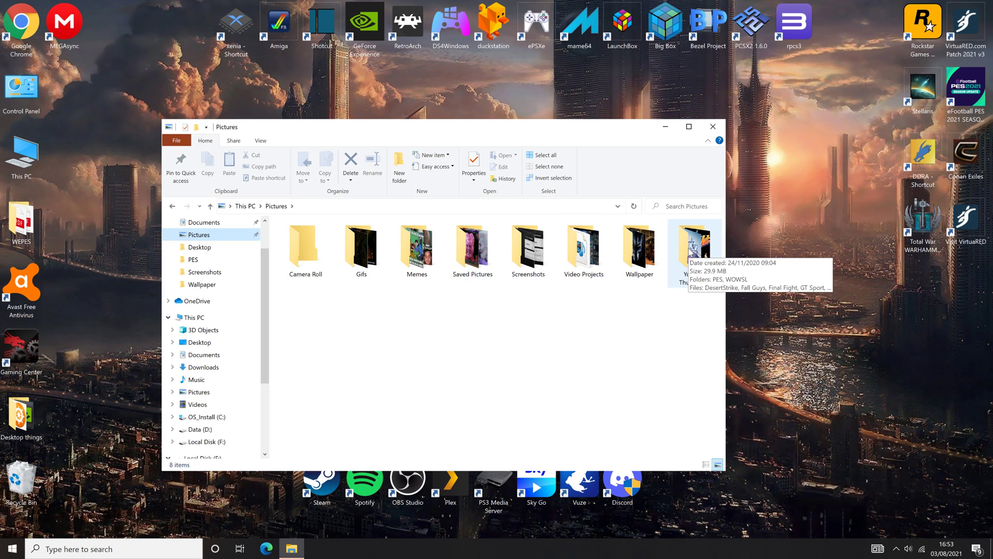
double_click(695, 251)
double_click(298, 248)
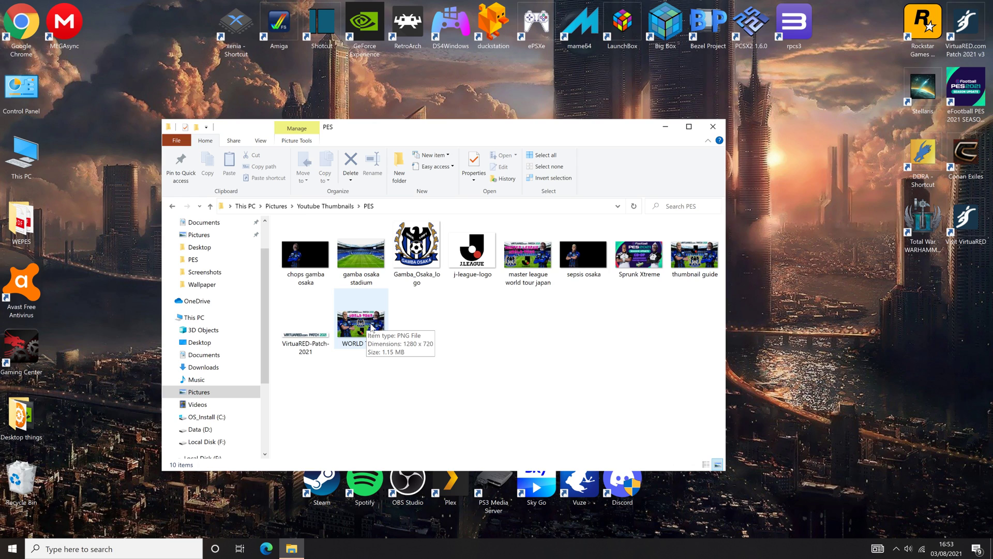
double_click(690, 255)
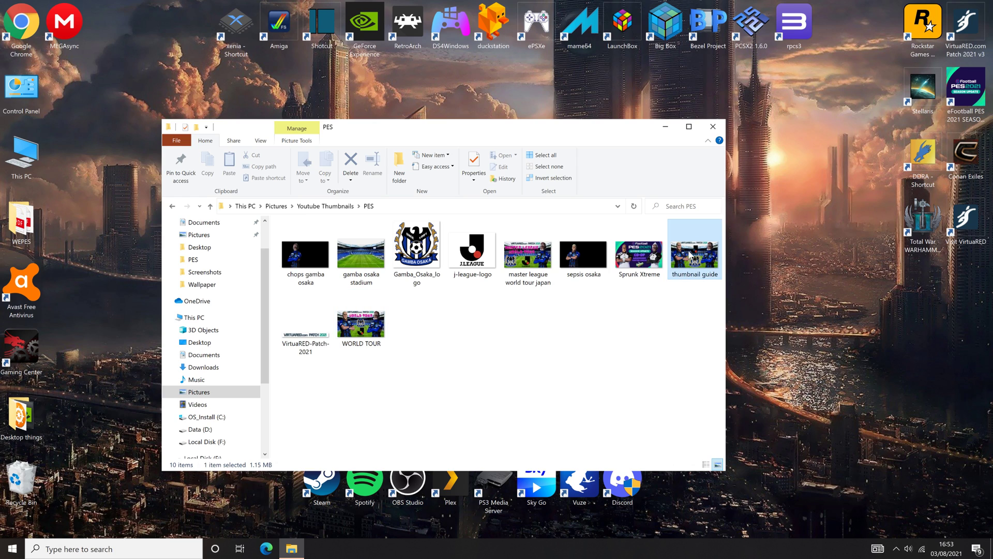